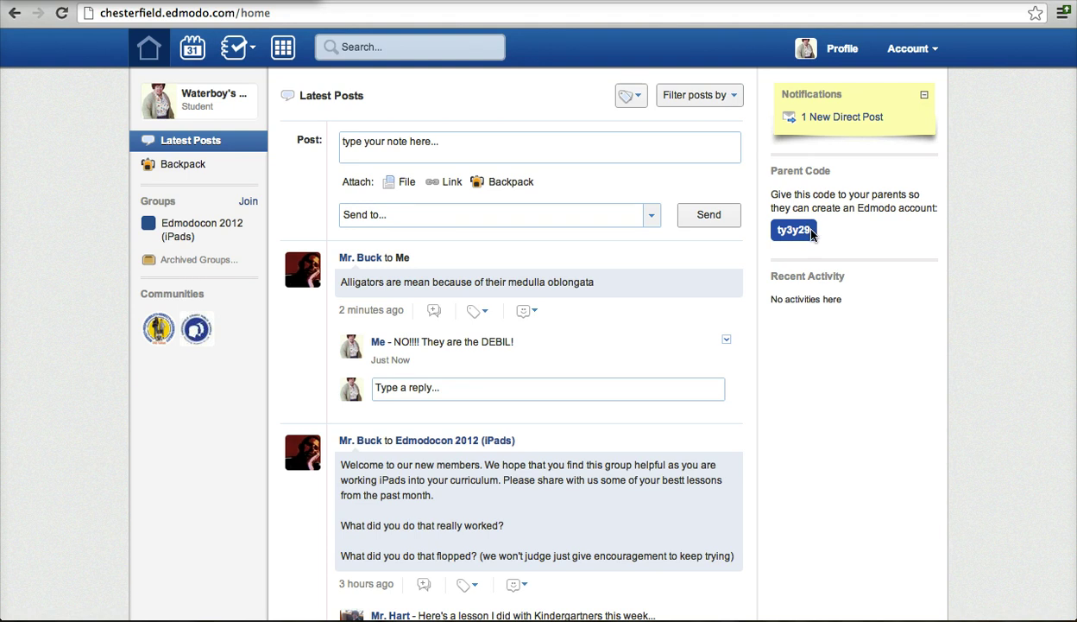
# Copy the student's parent code from the Parent Code box on the home page.
pyautogui.moveTo(804, 230); pyautogui.dragTo(775, 230)
pyautogui.rightClick(792, 240)
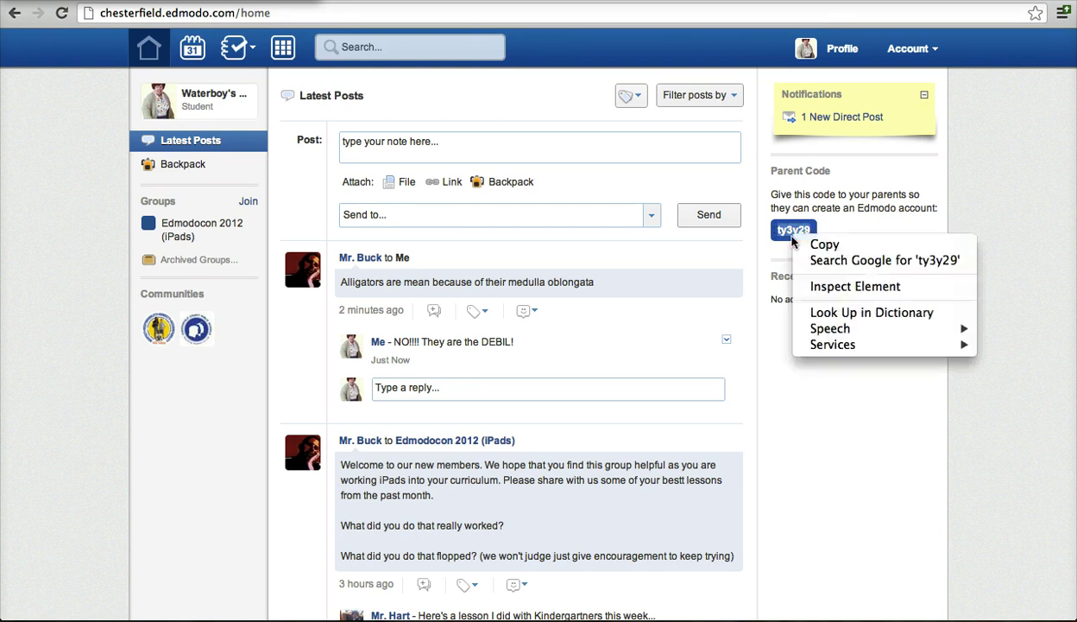
pyautogui.click(812, 245)
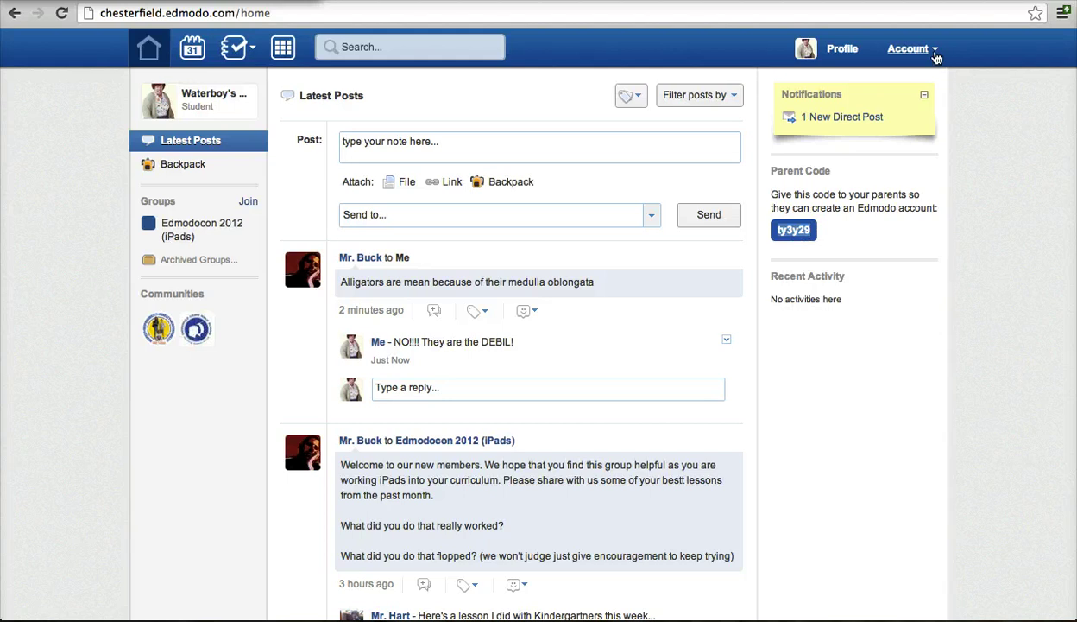
# Open the Account menu to sign out of the student account.
pyautogui.click(935, 52)
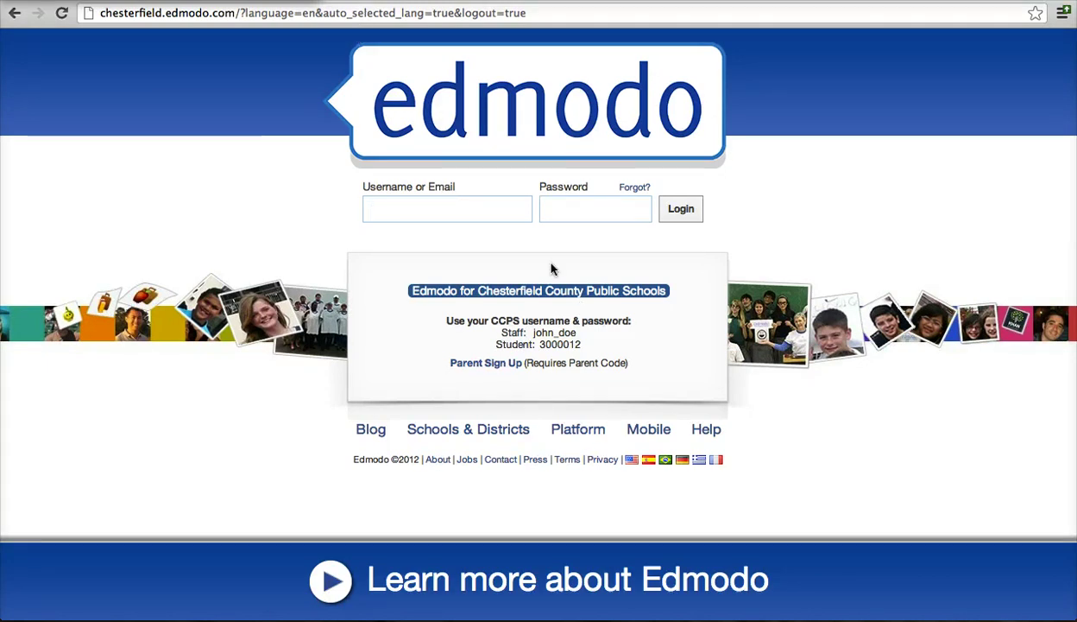
# Enter the parent code and set Relation to Other, specified as 'Crazy Uncle'.
pyautogui.click(489, 364)
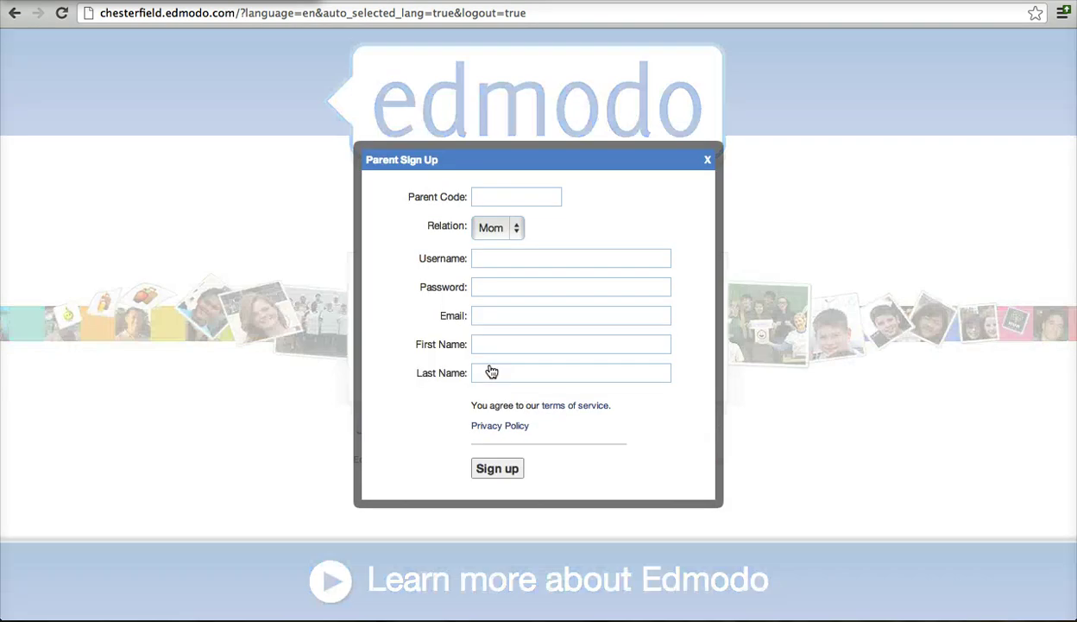
pyautogui.click(488, 198)
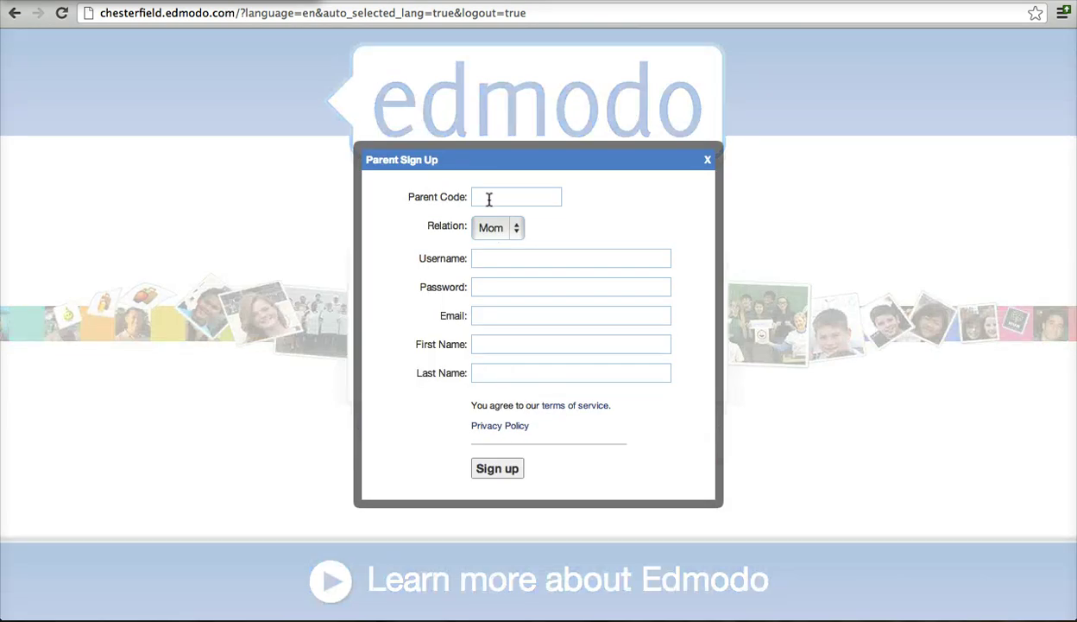
pyautogui.click(512, 229)
pyautogui.click(495, 257)
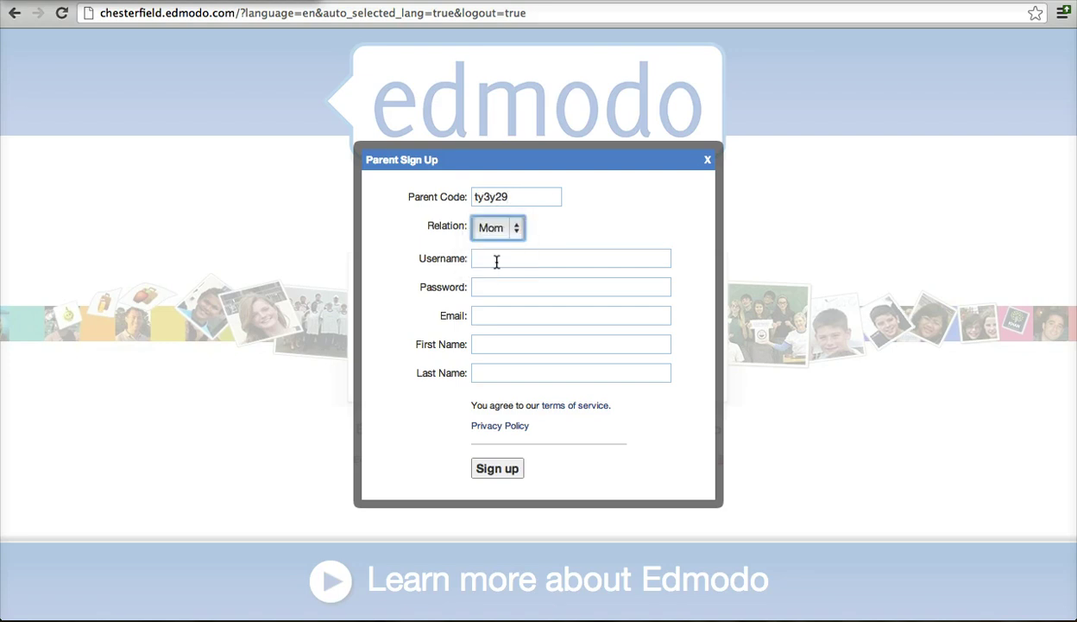
pyautogui.click(495, 261)
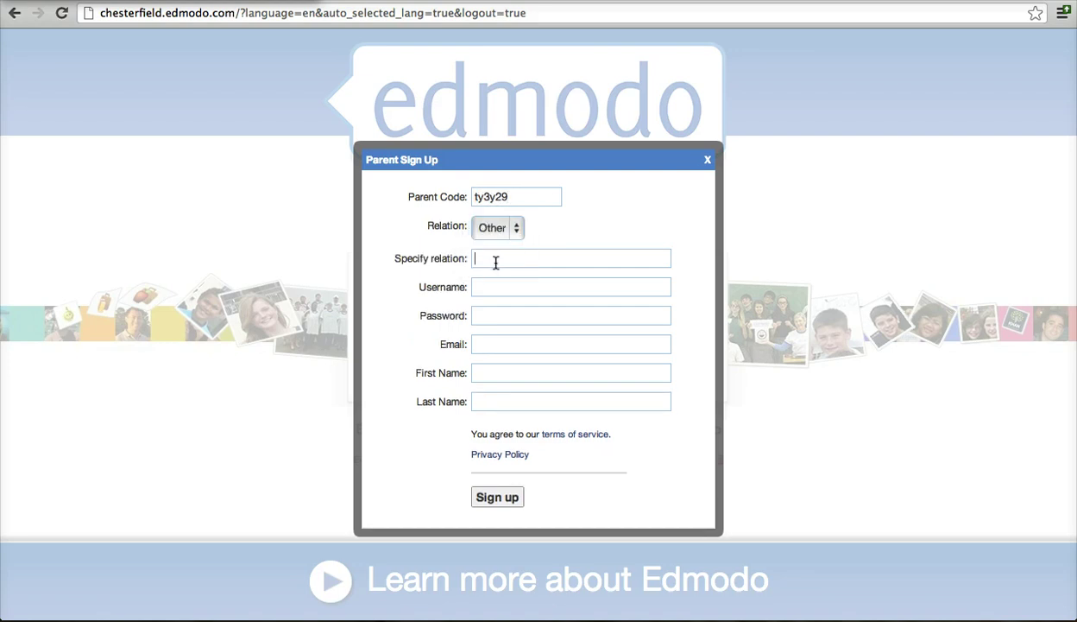
pyautogui.write('Crazy Uncle')
# Fill in the parent's username, password, e-mail address, first name and last name.
pyautogui.press('Tab')
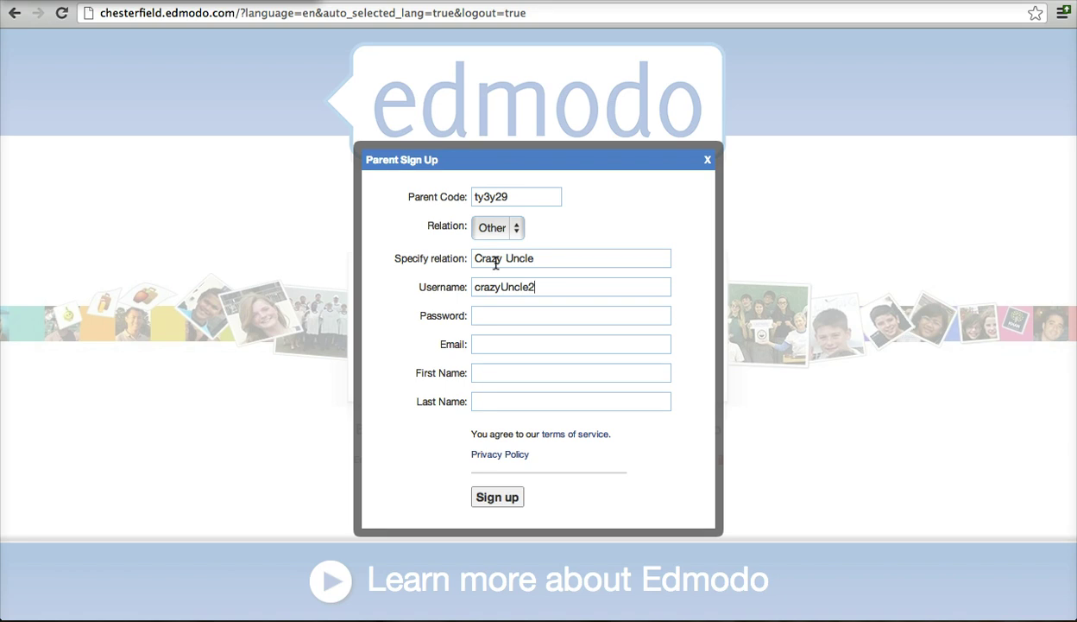
pyautogui.press('Tab')
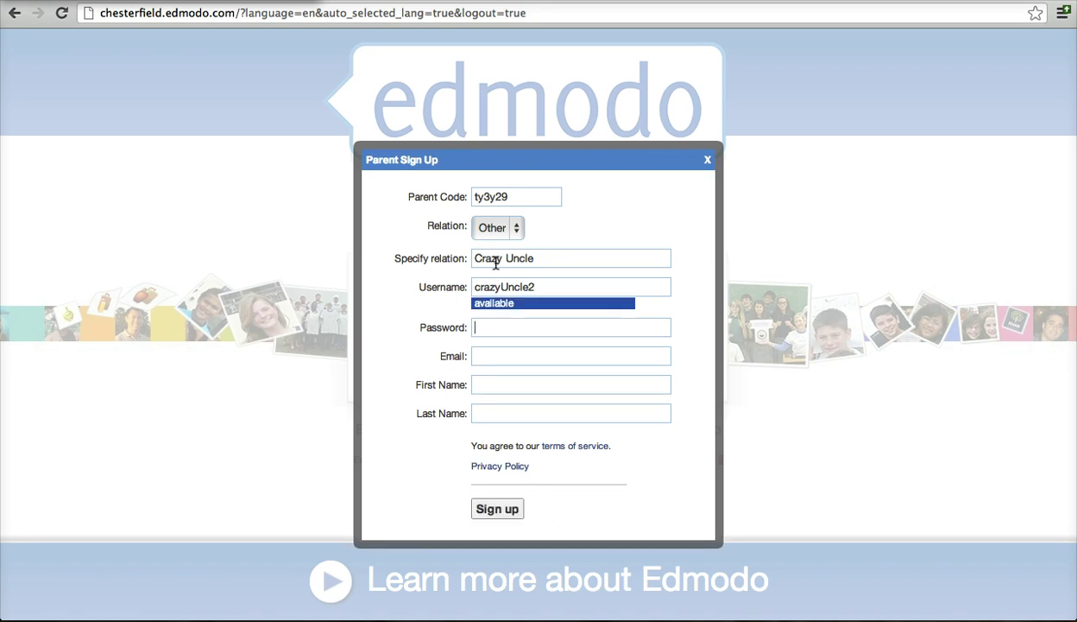
pyautogui.press('Tab')
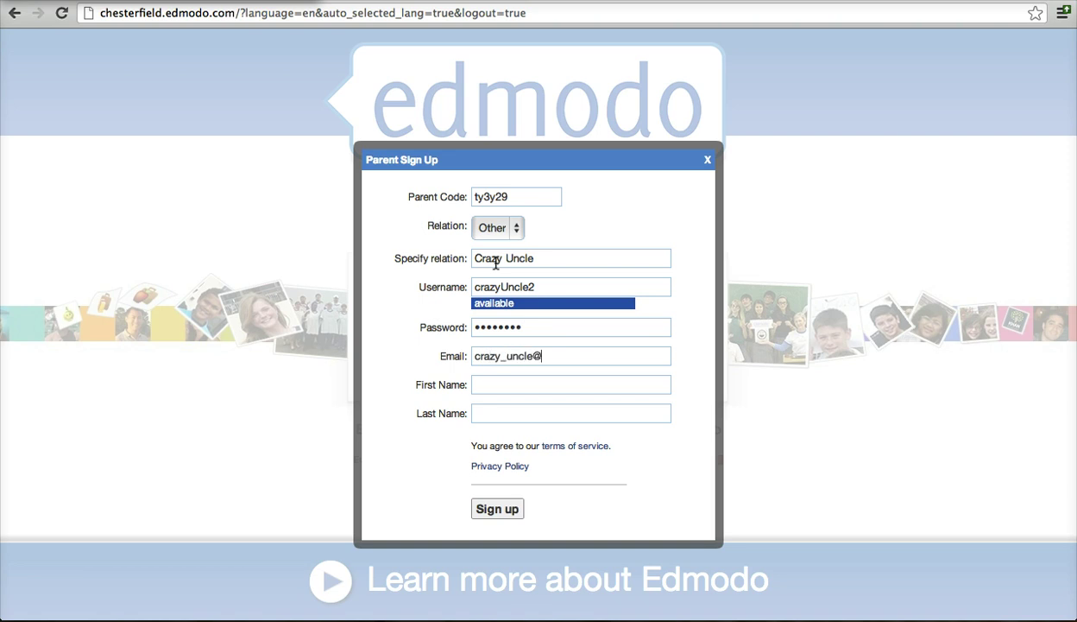
pyautogui.press('BackSpace')
pyautogui.press('BackSpace')
pyautogui.press('BackSpace')
pyautogui.press('BackSpace')
pyautogui.press('Tab')
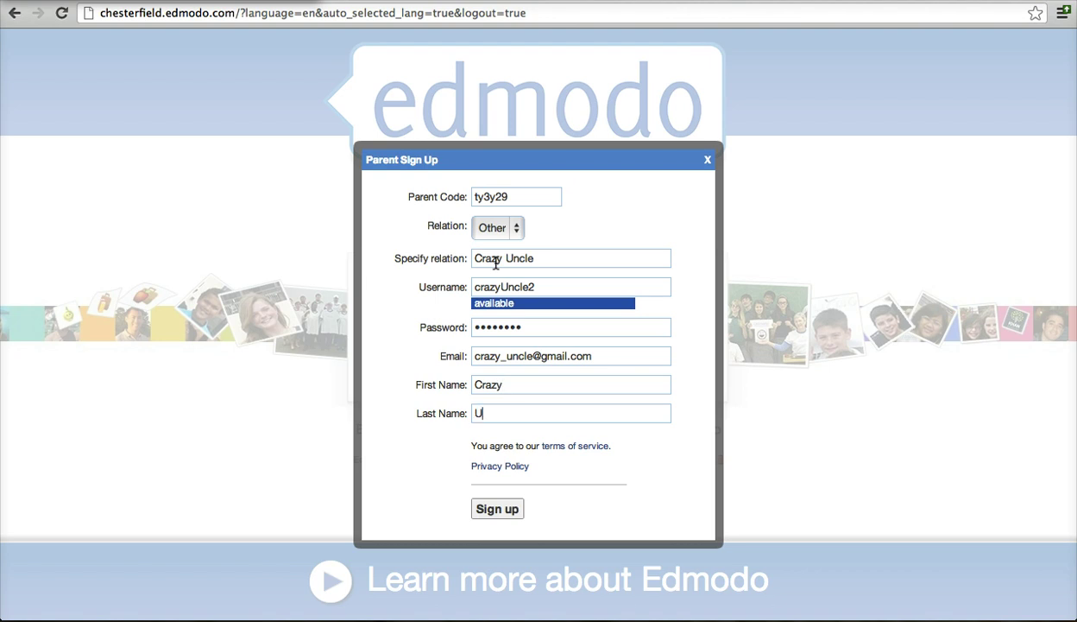
# Submit the sign-up form to create the parent account.
pyautogui.click(498, 509)
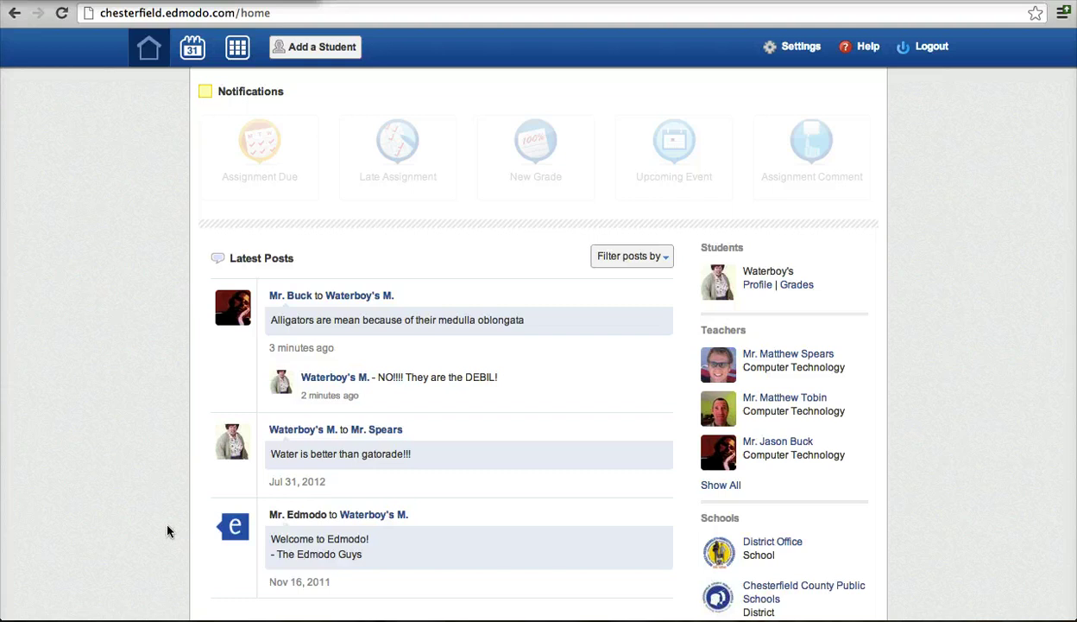
pyautogui.scroll(-2, 112, 303)
pyautogui.scroll(2, 113, 303)
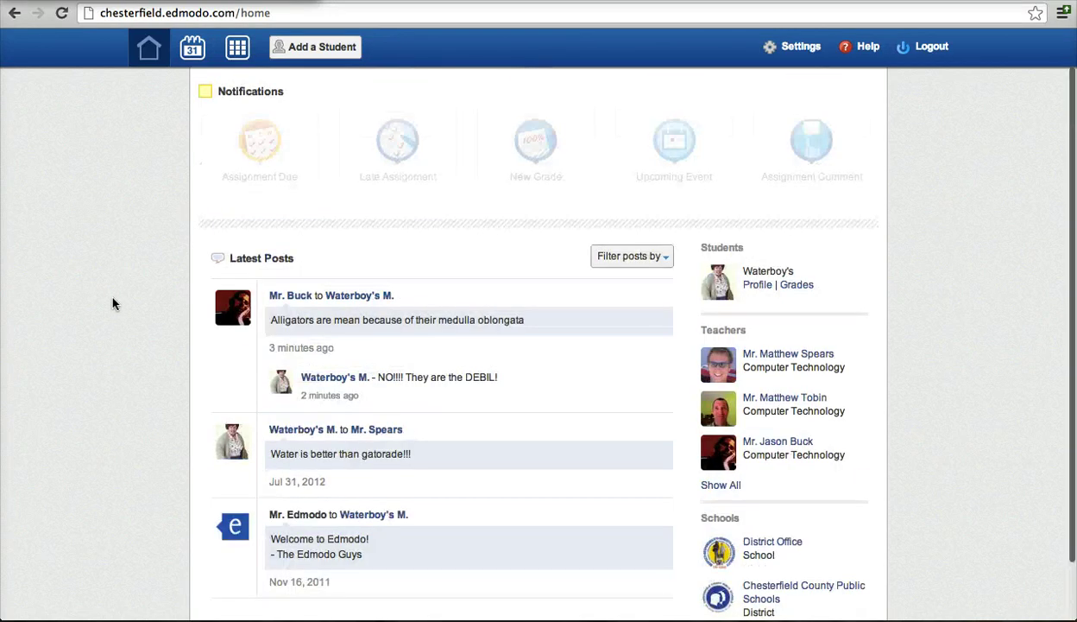
# Show the Planner's month calendar for August 2012.
pyautogui.click(198, 54)
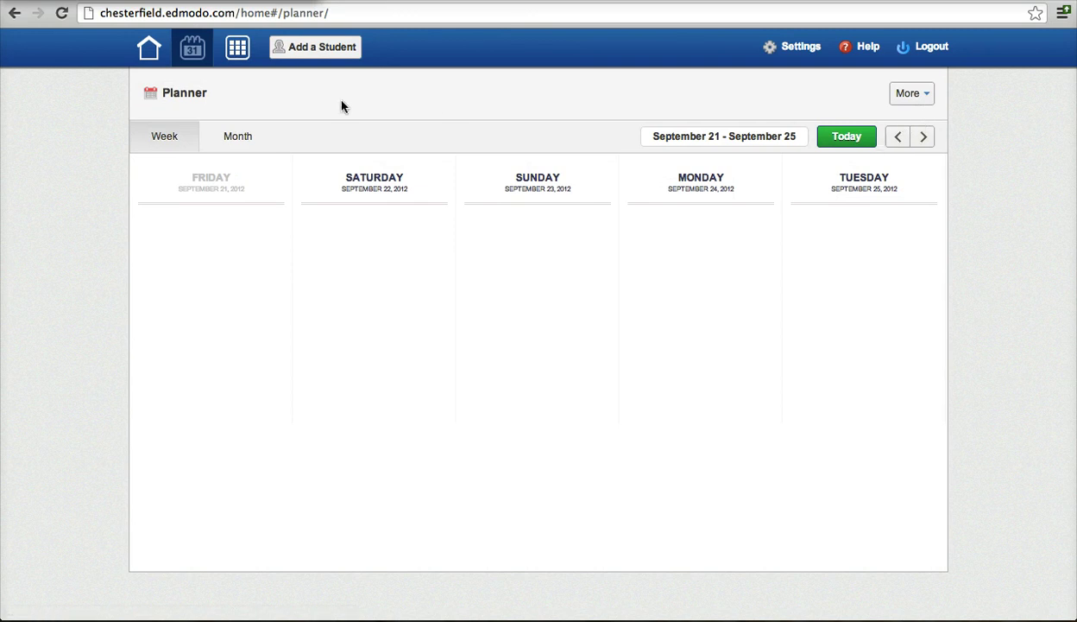
pyautogui.click(240, 137)
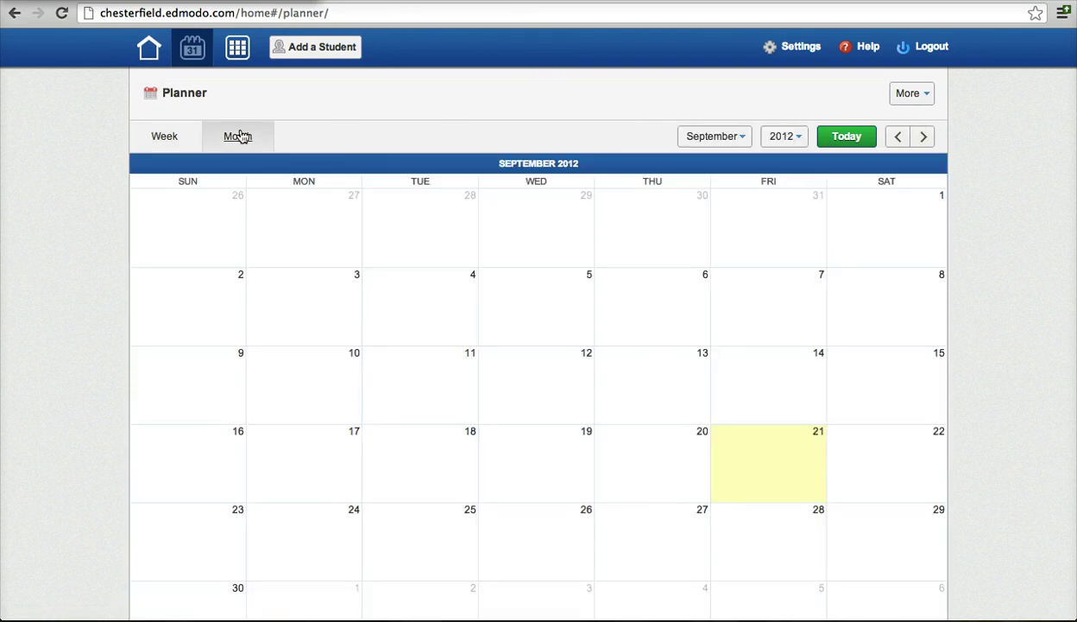
pyautogui.scroll(-2, 628, 408)
pyautogui.scroll(2, 629, 408)
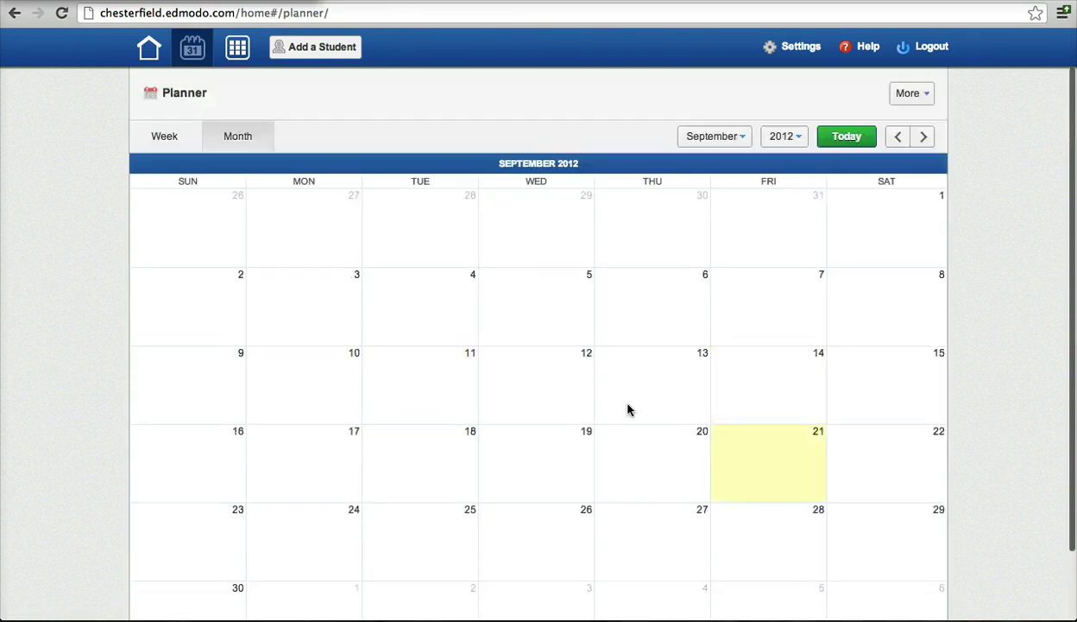
pyautogui.click(727, 143)
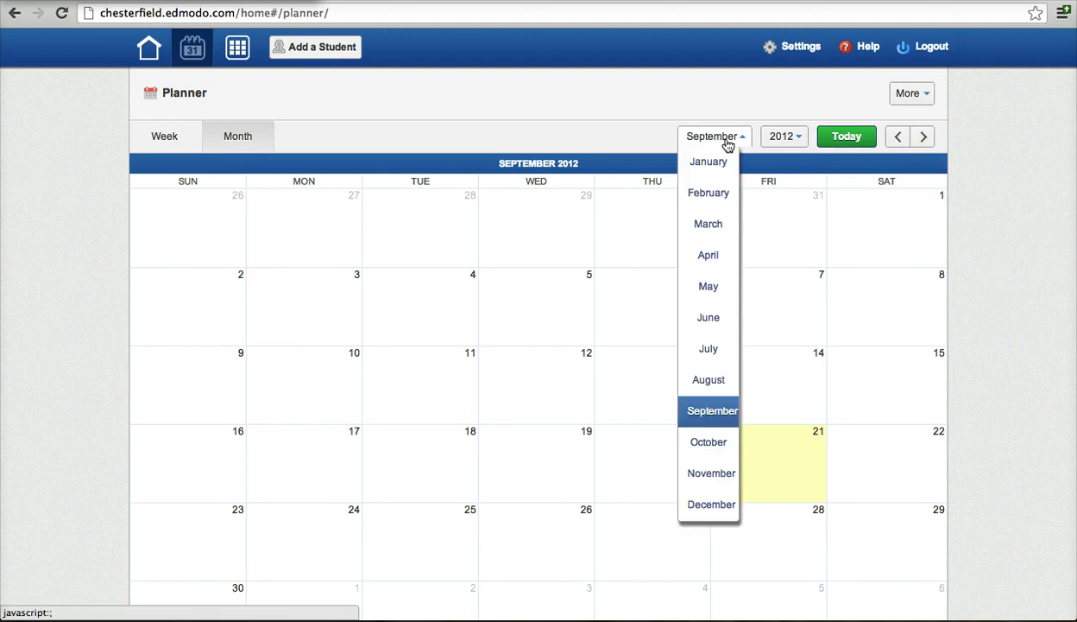
pyautogui.click(708, 382)
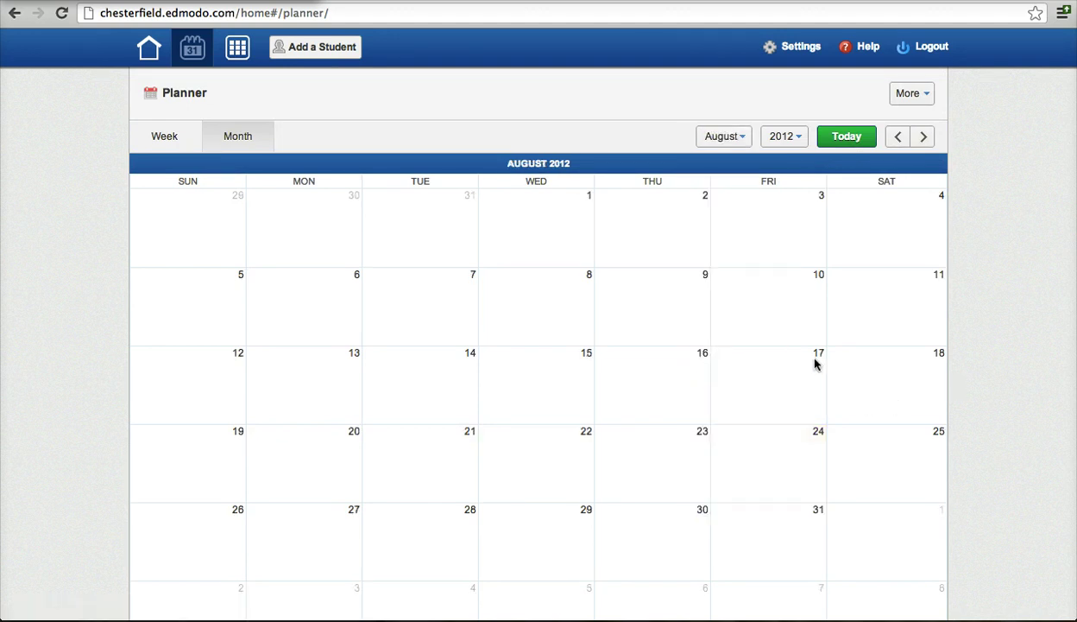
pyautogui.scroll(-2, 815, 363)
pyautogui.scroll(2, 815, 364)
# Return to the parent home page to view Latest Posts, students, teachers and schools.
pyautogui.click(149, 48)
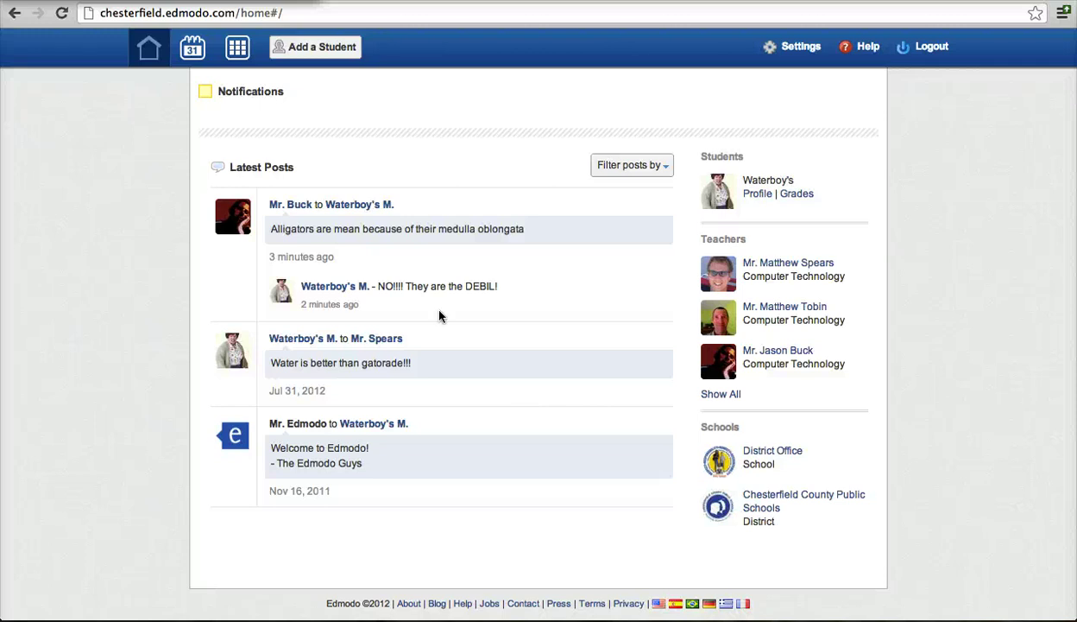
pyautogui.click(317, 50)
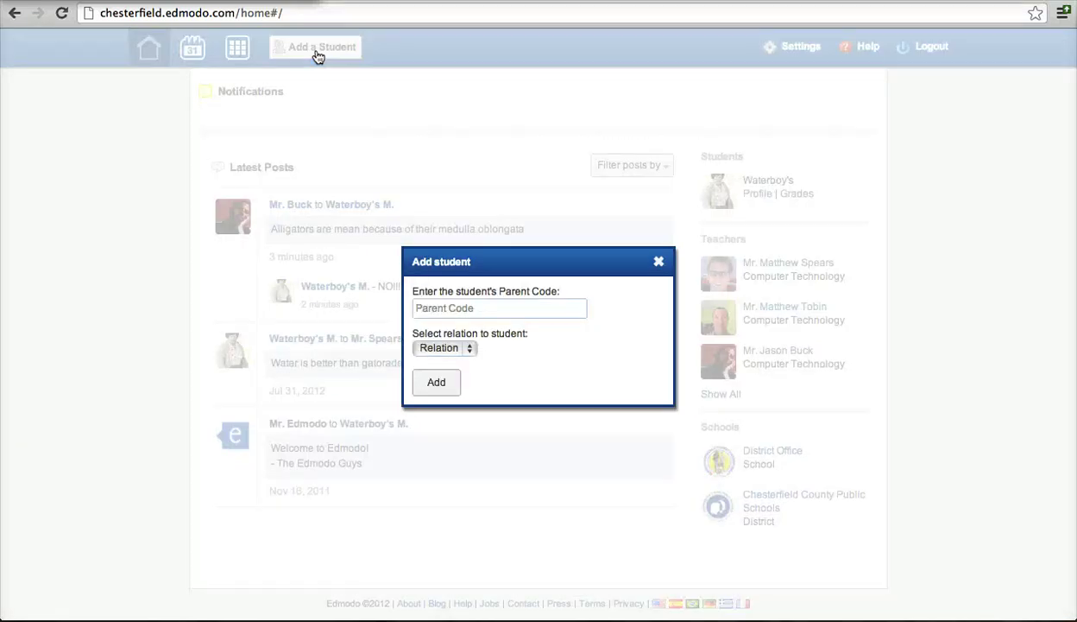
pyautogui.click(656, 265)
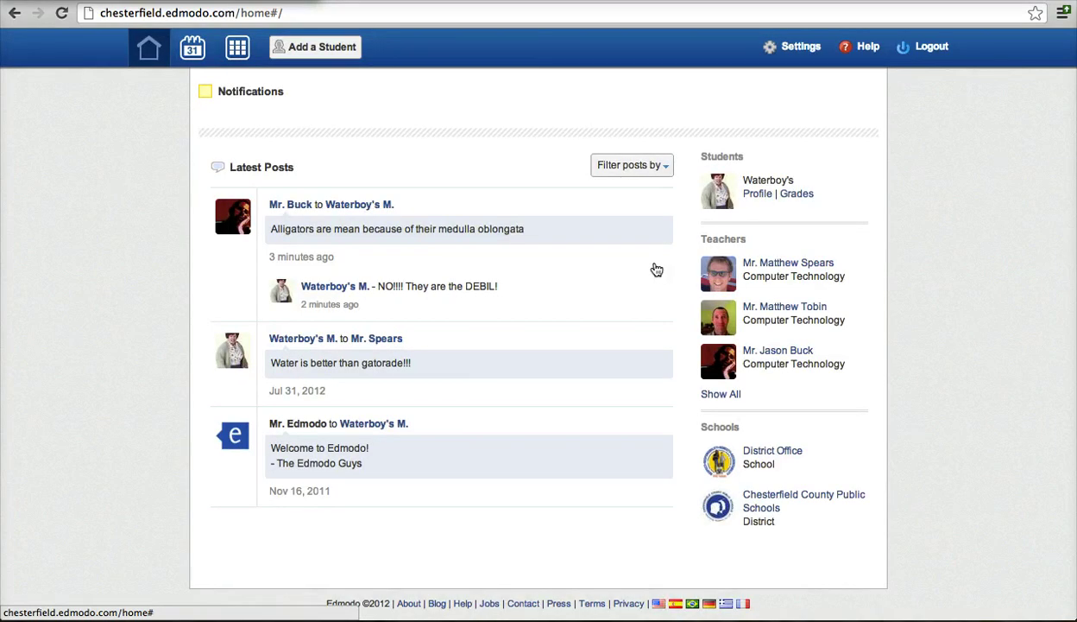
# Log out, then log back in with the new parent account's username and password.
pyautogui.click(933, 52)
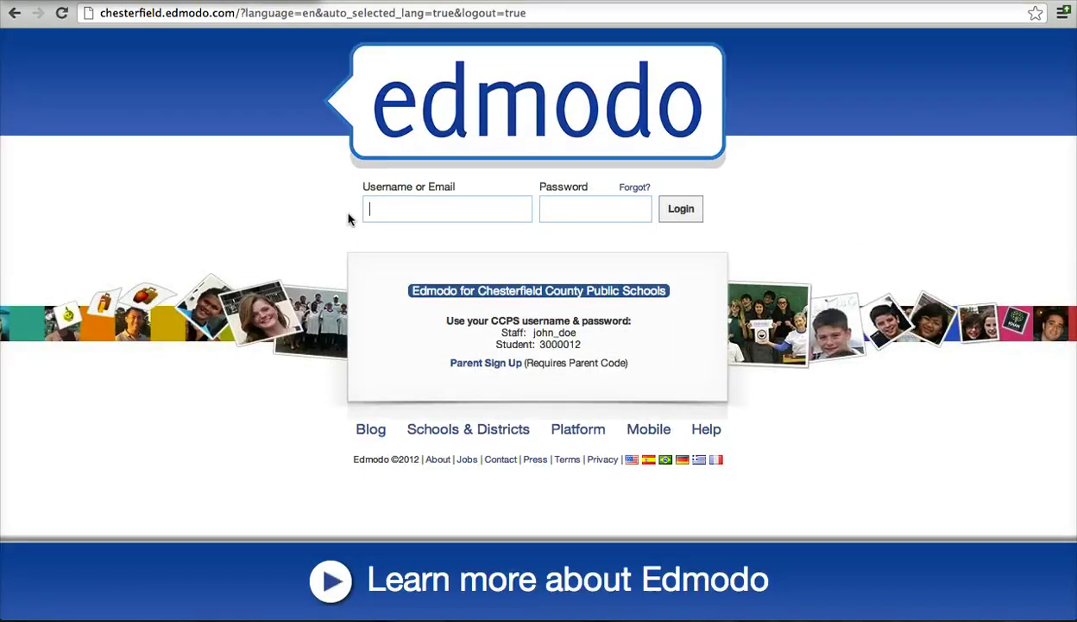
pyautogui.write('crazyuncle2')
pyautogui.press('Tab')
pyautogui.write('••••••')
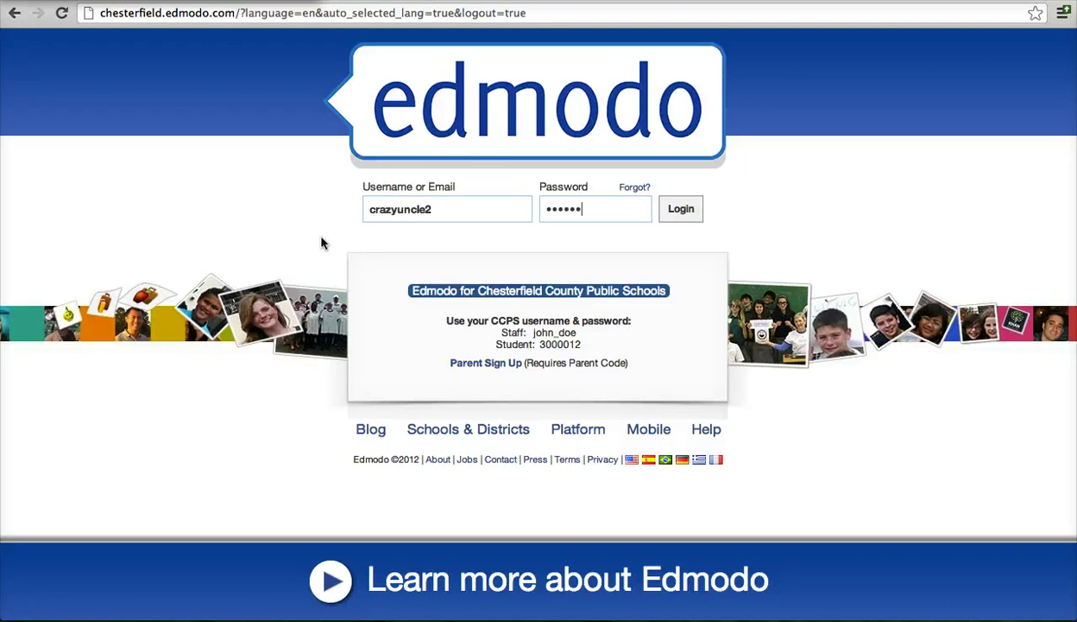
pyautogui.write('••')
pyautogui.click(687, 211)
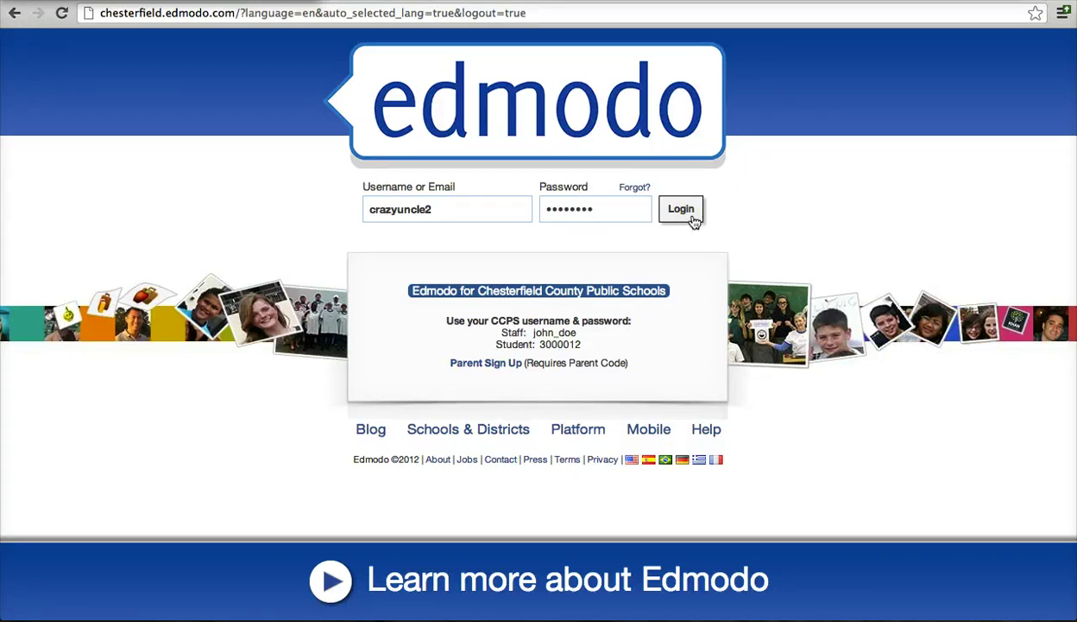